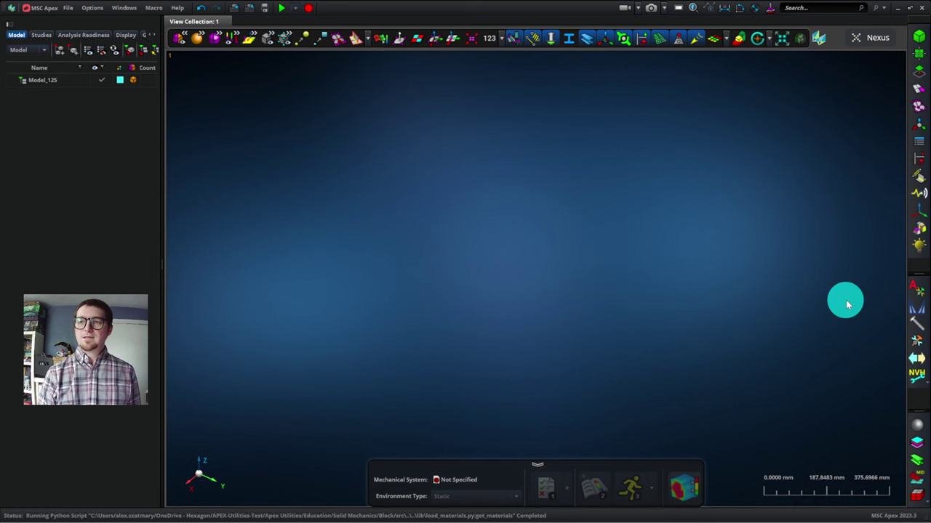
Generate a steel block model with the default 0.01 width, height and depth, 10e3 force and normal stress
click(923, 311)
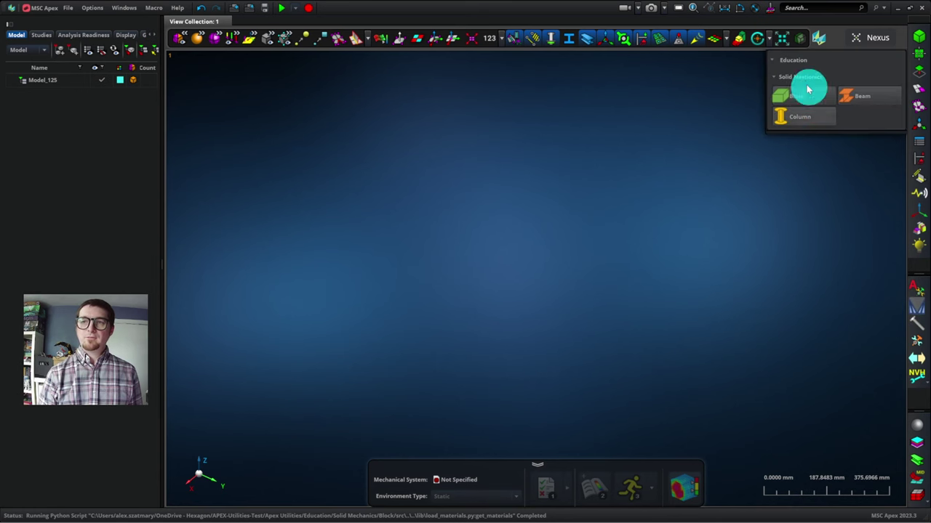
click(798, 100)
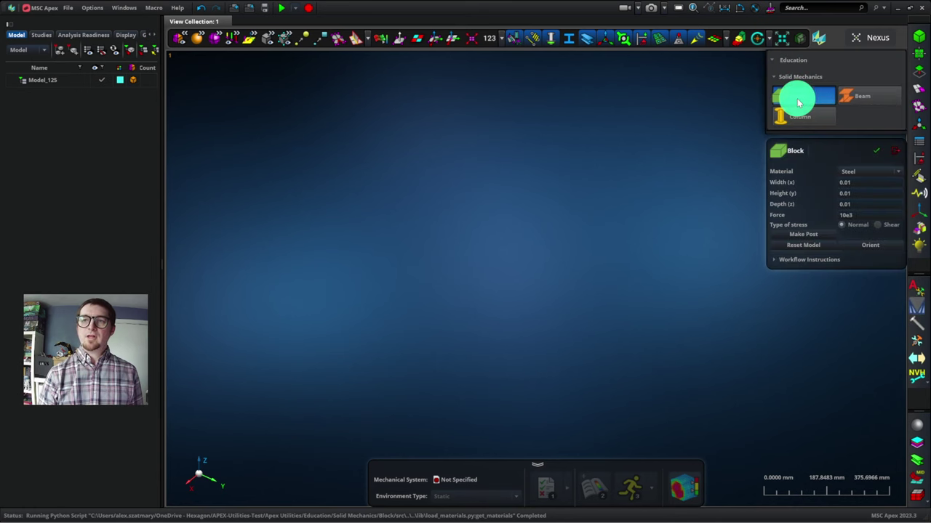
click(876, 155)
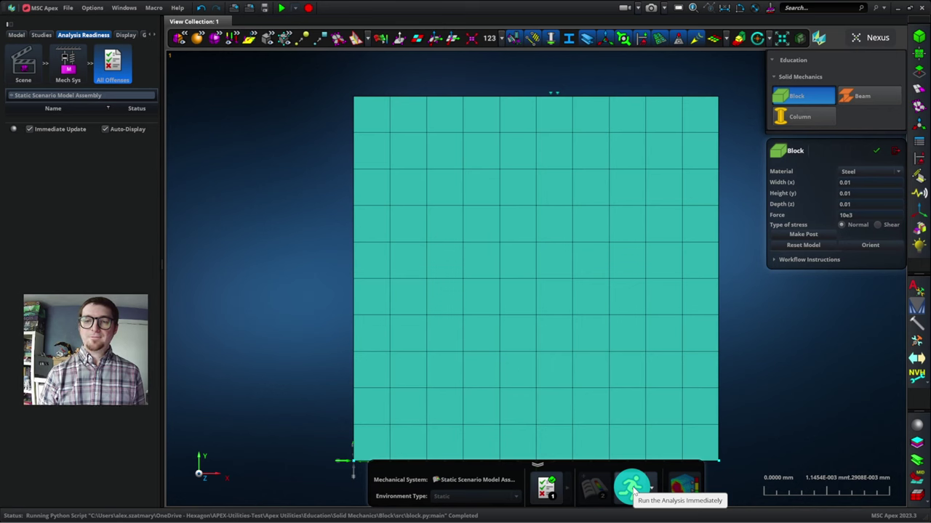
Run the analysis of the steel block, inspect its Von Mises stress plot and leave the results view
click(633, 488)
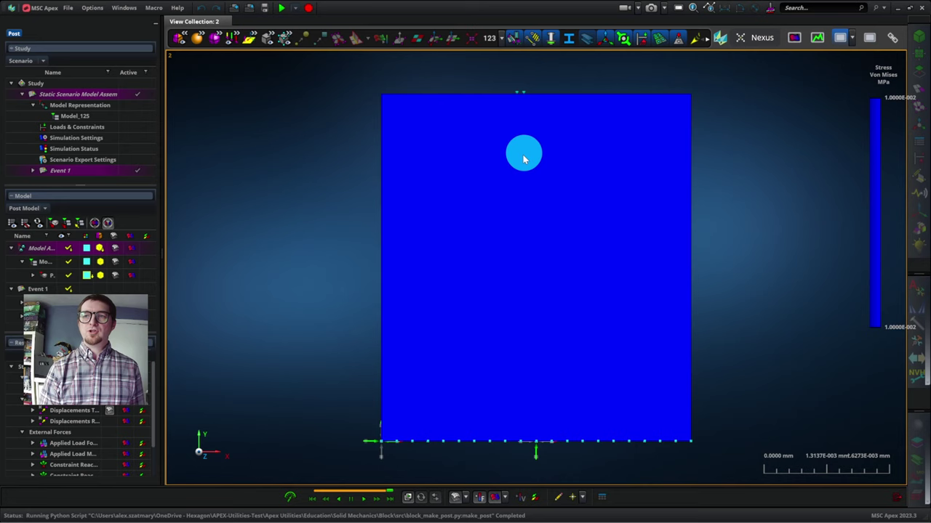
mouse_move(878, 140)
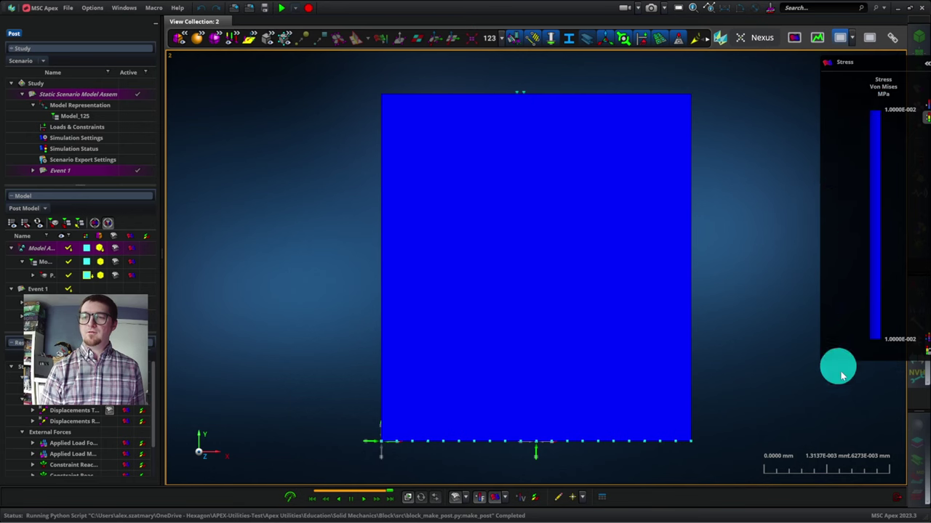
click(897, 501)
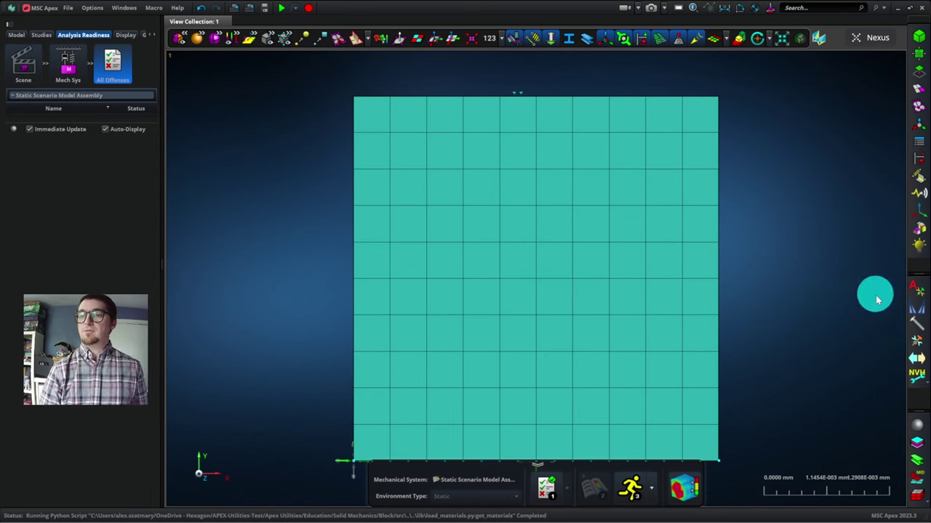
Reopen the Block tool and set the material to Aluminum and the height to 0.02
click(917, 309)
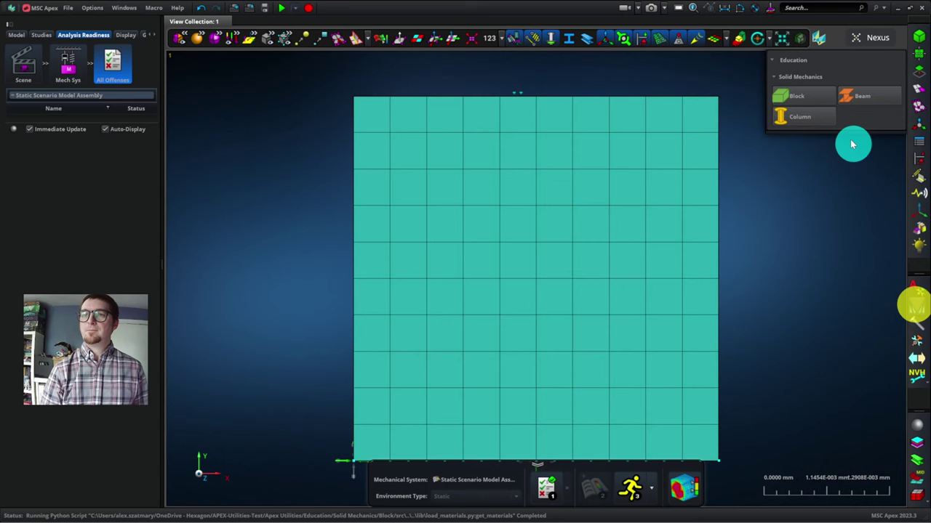
click(801, 97)
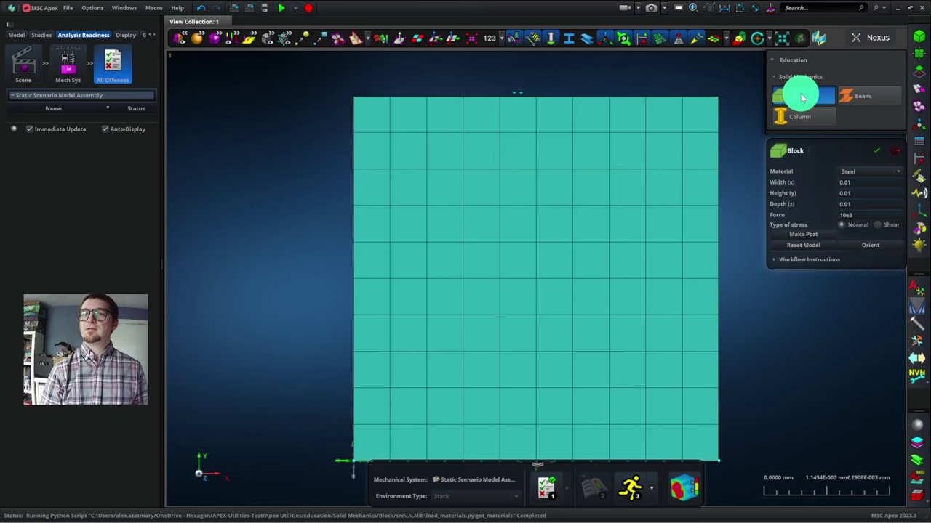
click(856, 171)
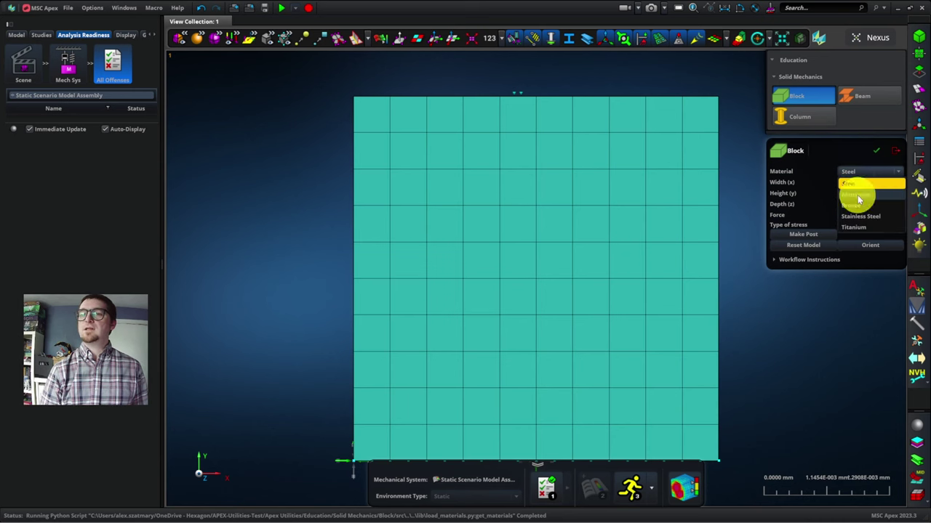
click(858, 194)
click(860, 193)
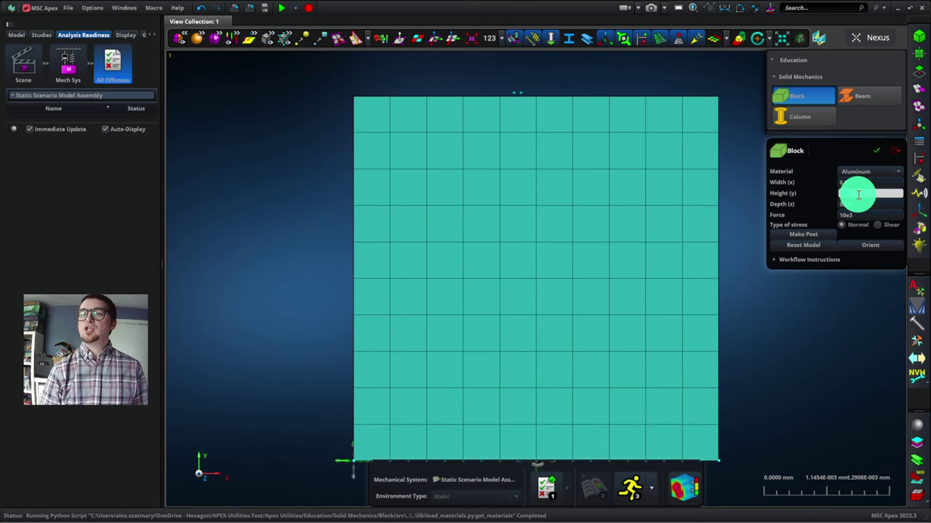
double_click(866, 193)
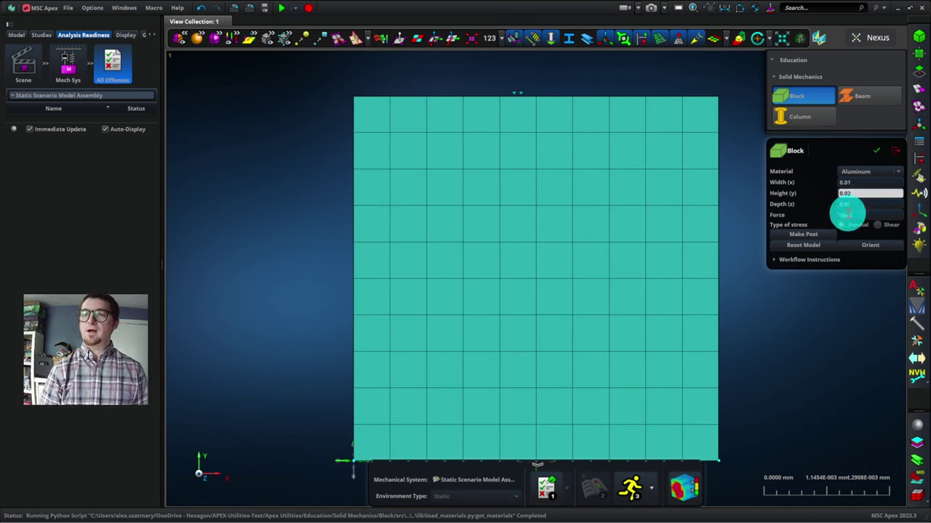
Set the force to 20e3 and the stress type to Shear, and regenerate the block model
click(842, 214)
text(10e3)
click(895, 225)
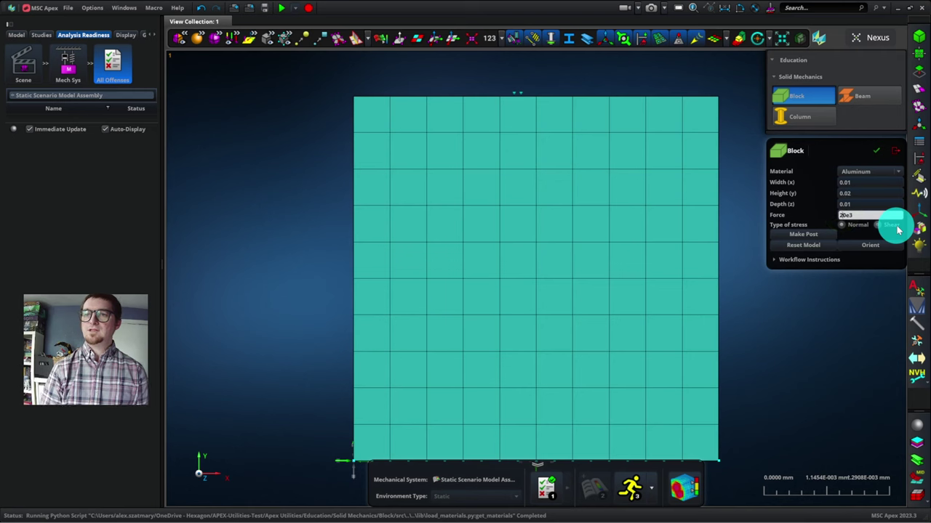
double_click(843, 215)
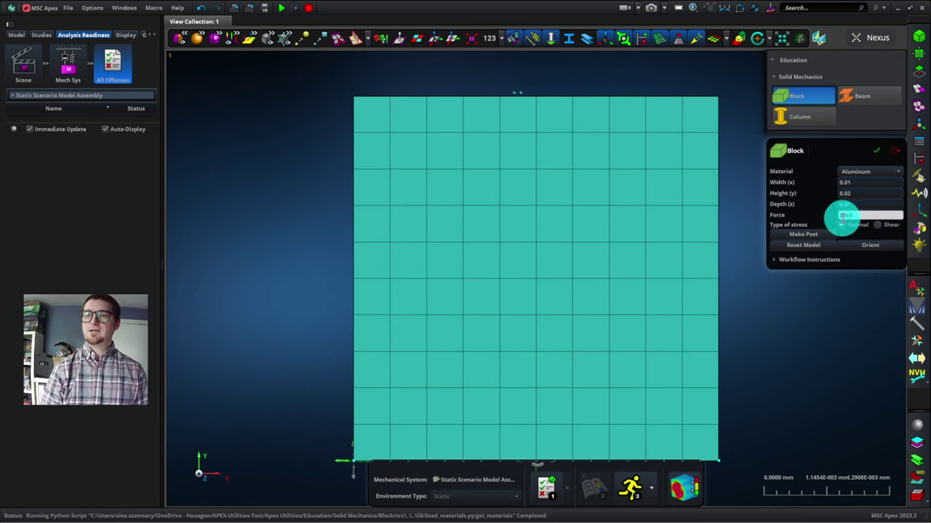
text(20e3)
click(889, 226)
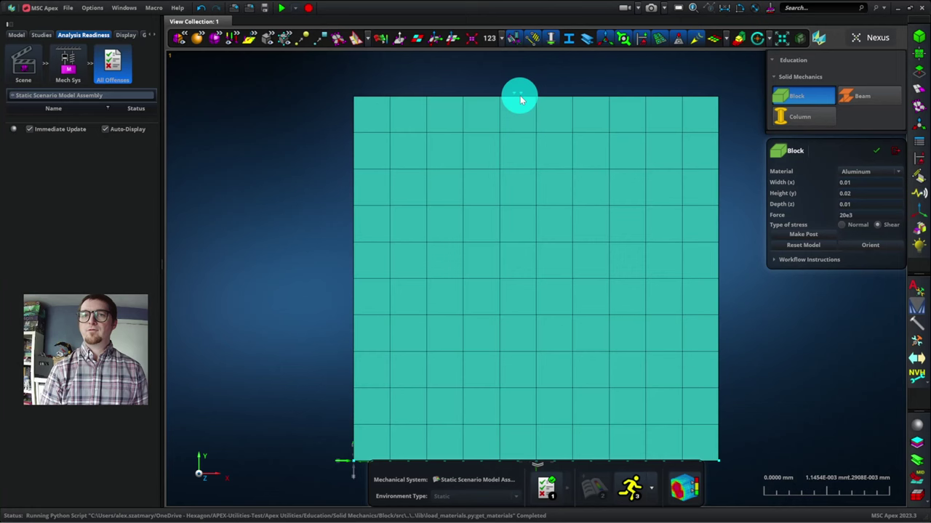
click(876, 155)
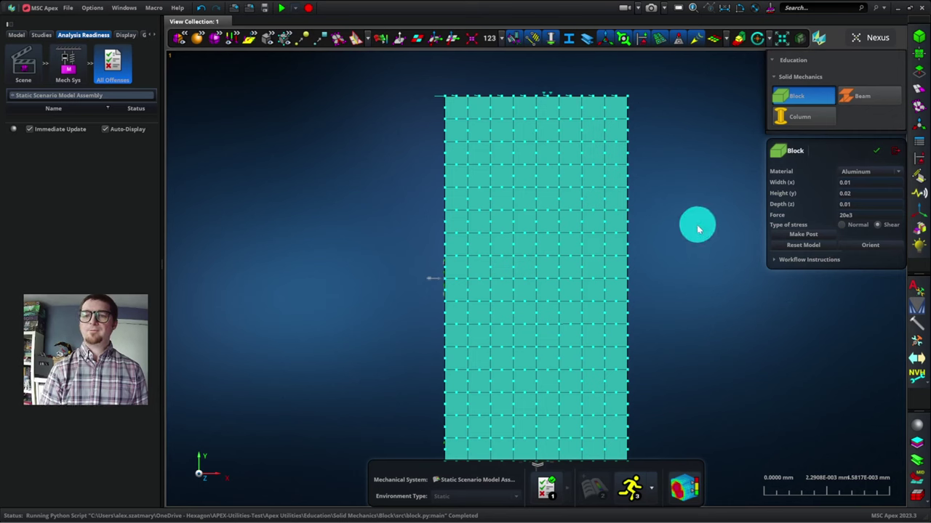
Run the analysis of the aluminum shear block and display its whole deformed shape in the results view
click(632, 491)
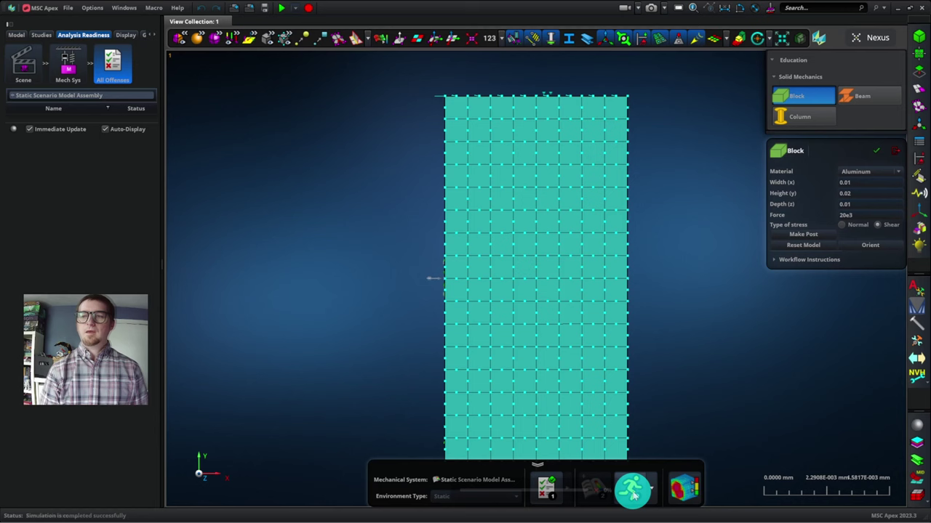
click(687, 489)
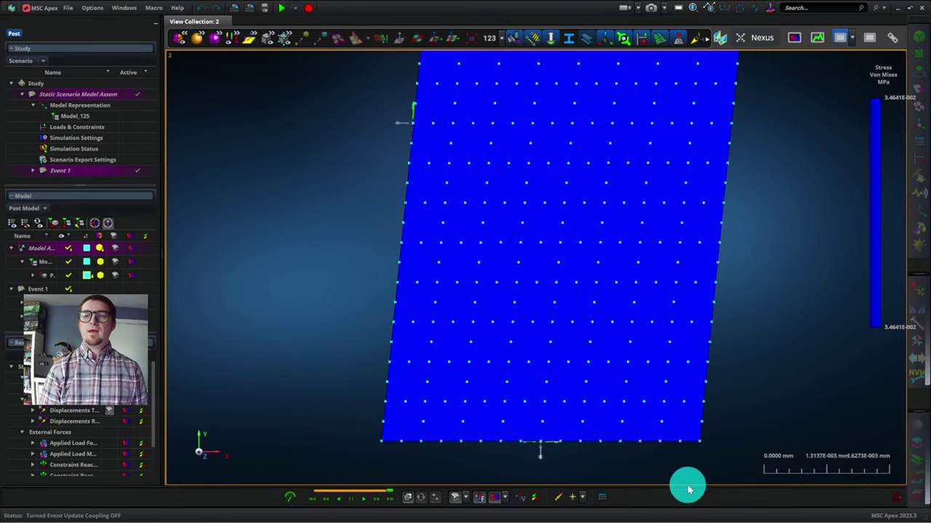
click(775, 373)
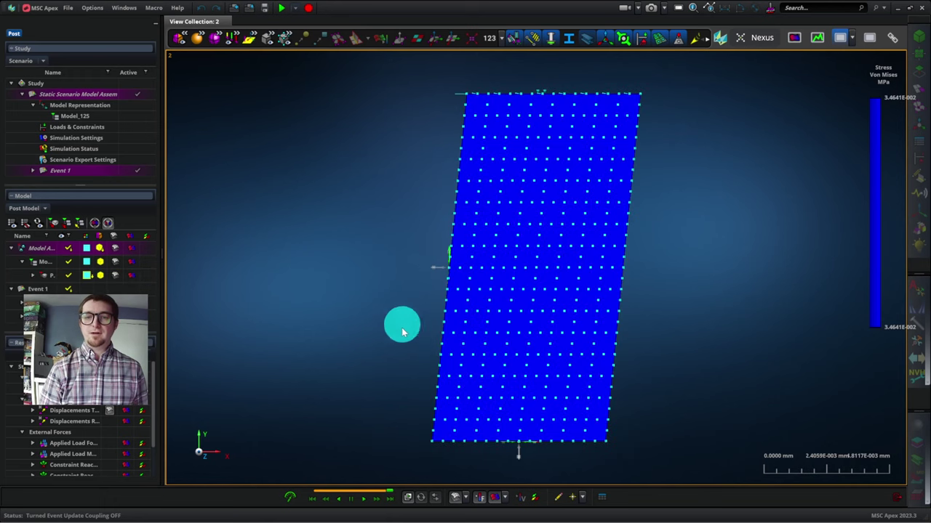
Compare the block's undeformed and deformed shapes, and true with relative deformation scaling
click(455, 500)
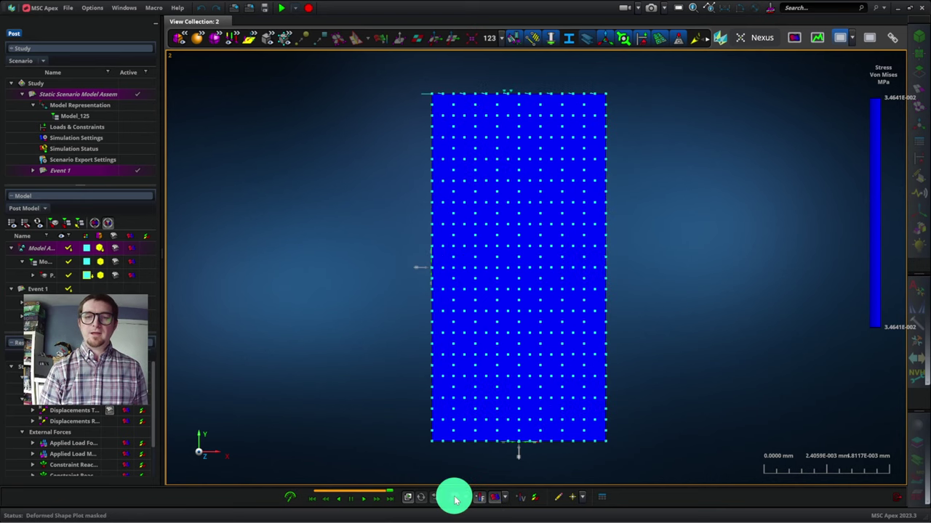
click(454, 500)
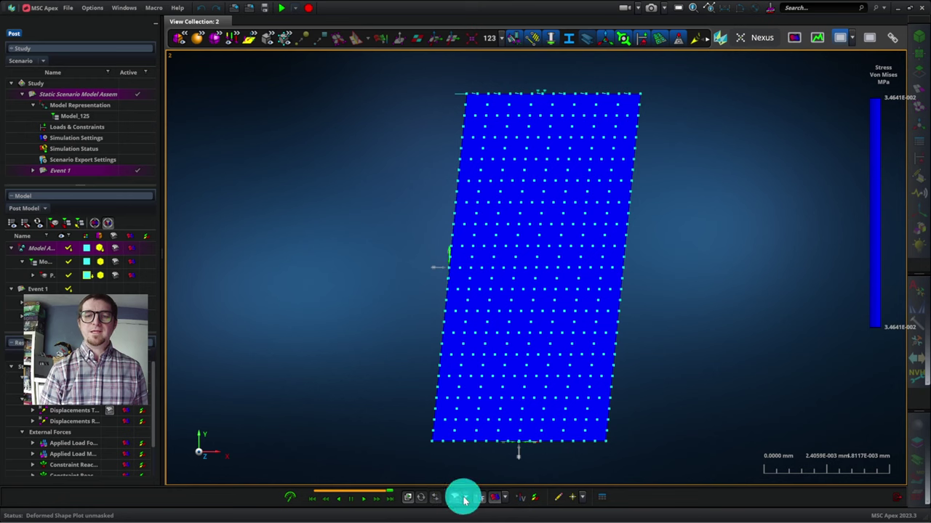
click(466, 500)
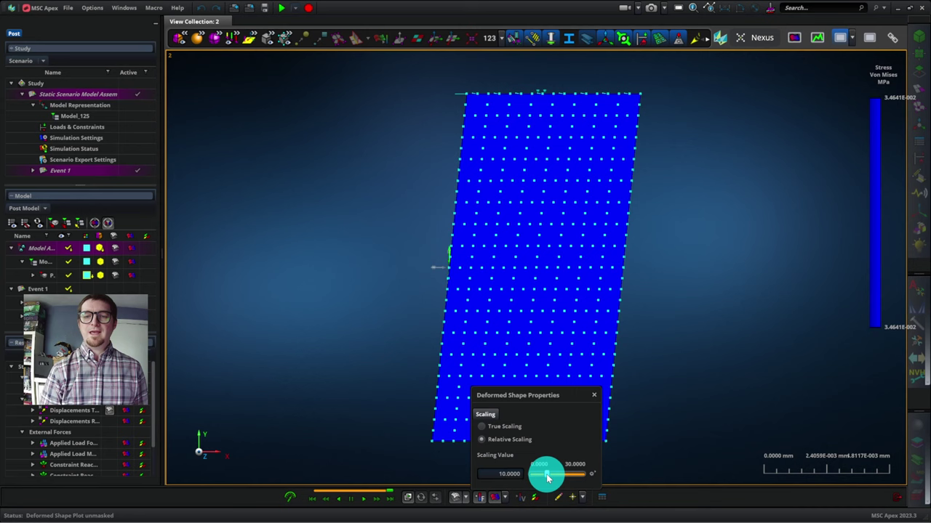
click(503, 427)
click(502, 433)
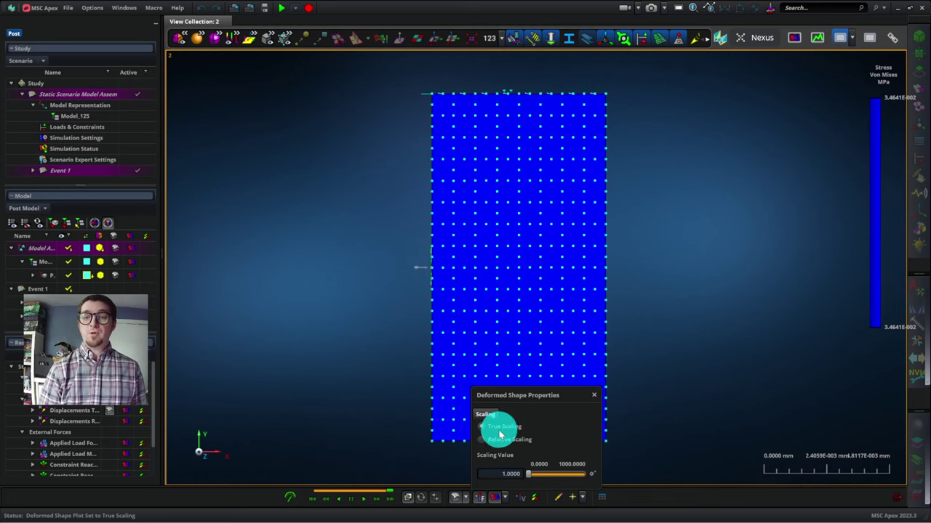
click(501, 440)
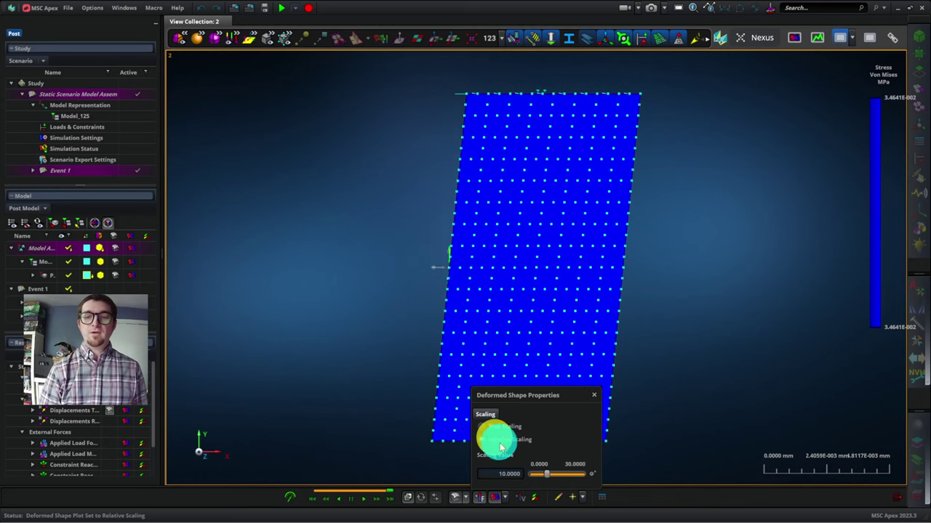
Reduce the relative scaling value of the deformed shape to about 4.7 and close its properties
click(541, 474)
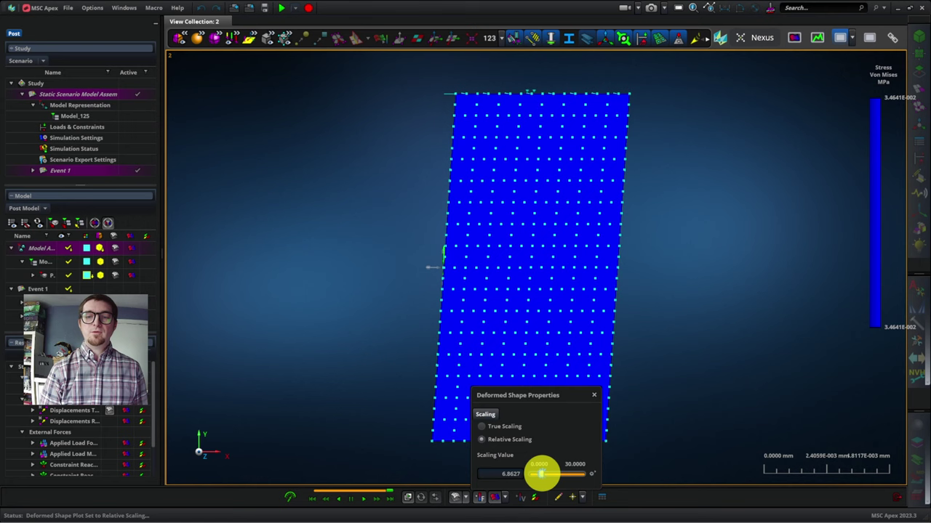
drag(542, 474, 534, 476)
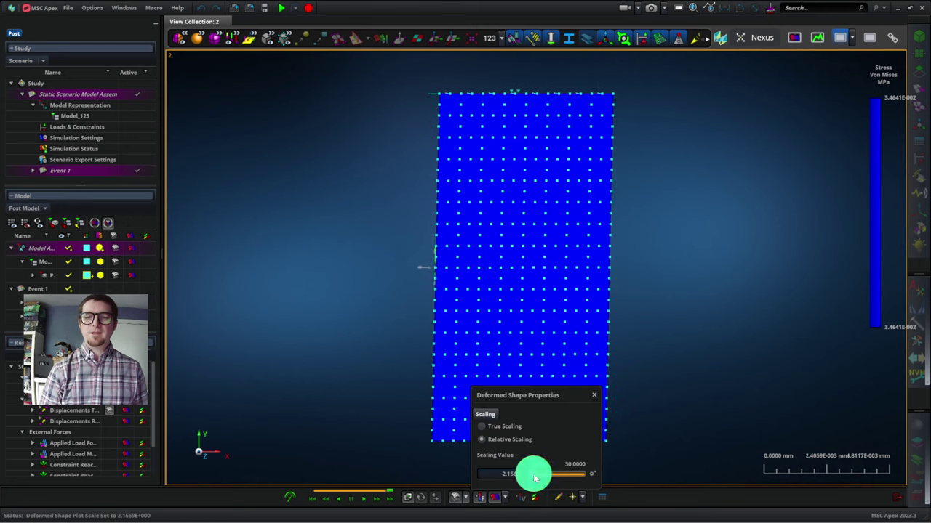
drag(534, 478, 536, 473)
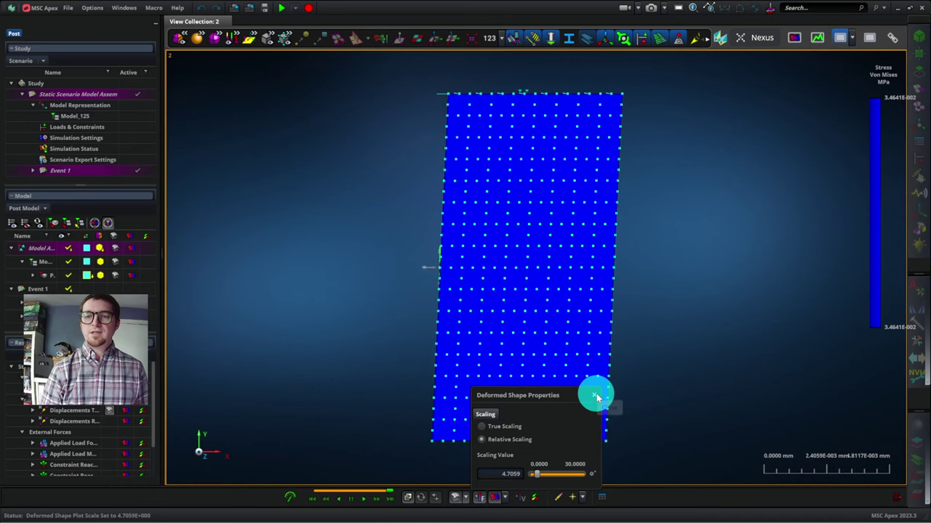
click(593, 397)
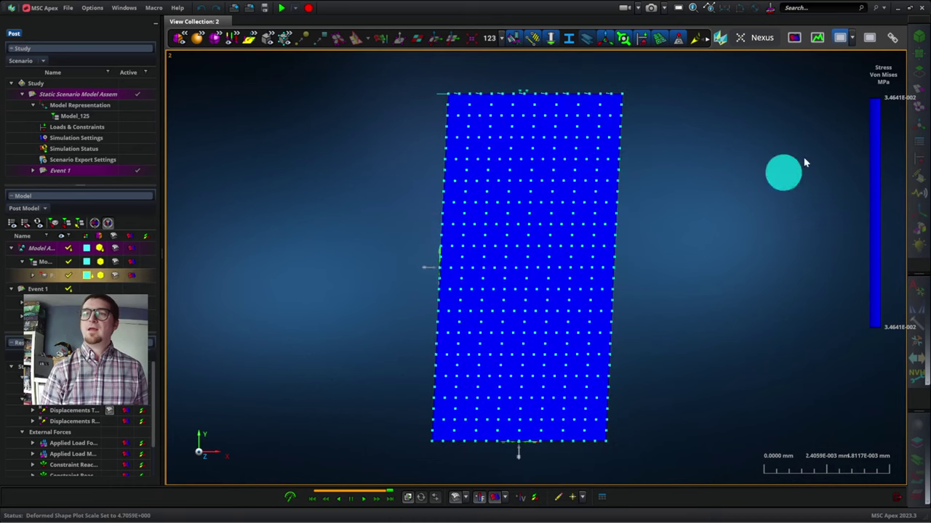
Expand the stress legend's options and plot the X-, Y- and XY-components of stress in turn
mouse_move(868, 129)
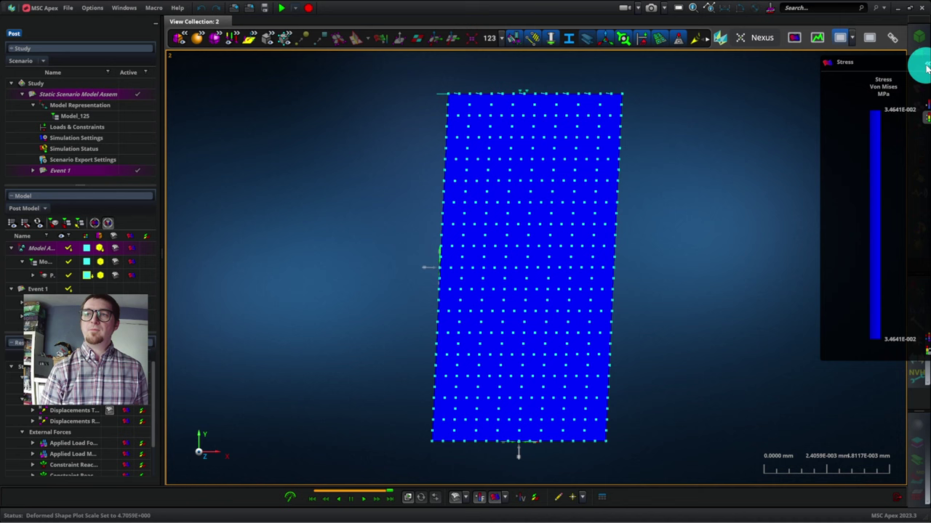
drag(897, 61, 677, 99)
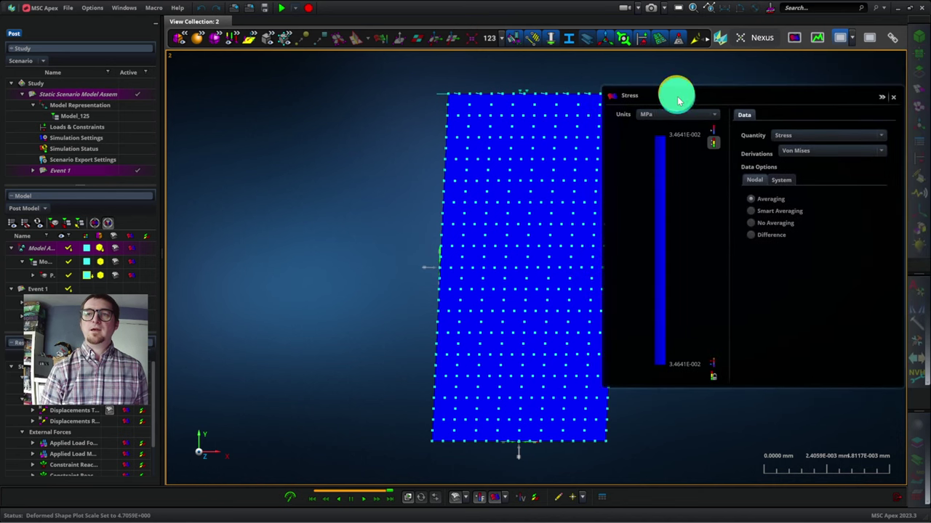
click(817, 153)
click(803, 184)
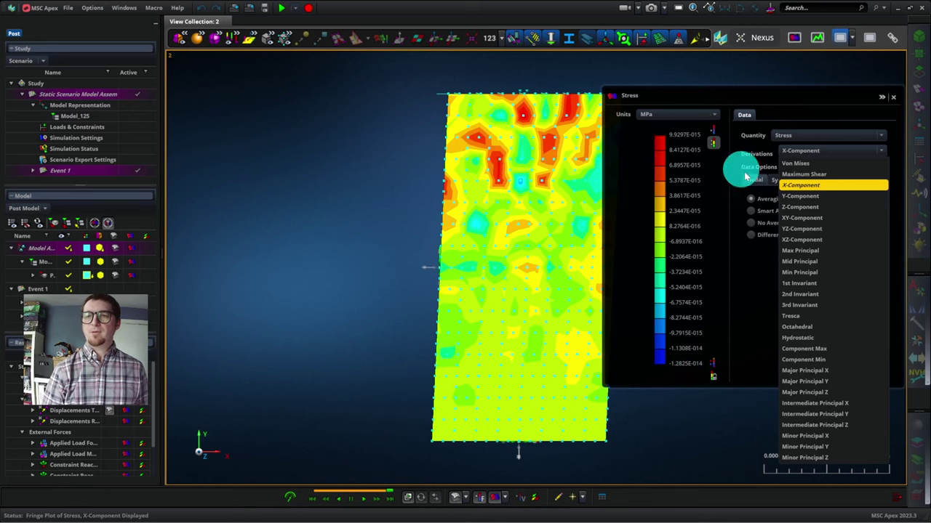
click(800, 196)
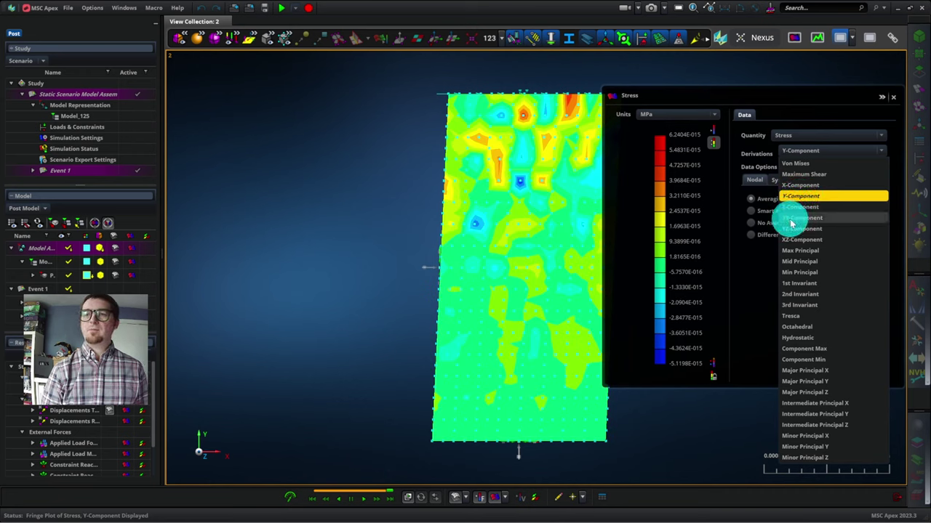
click(802, 219)
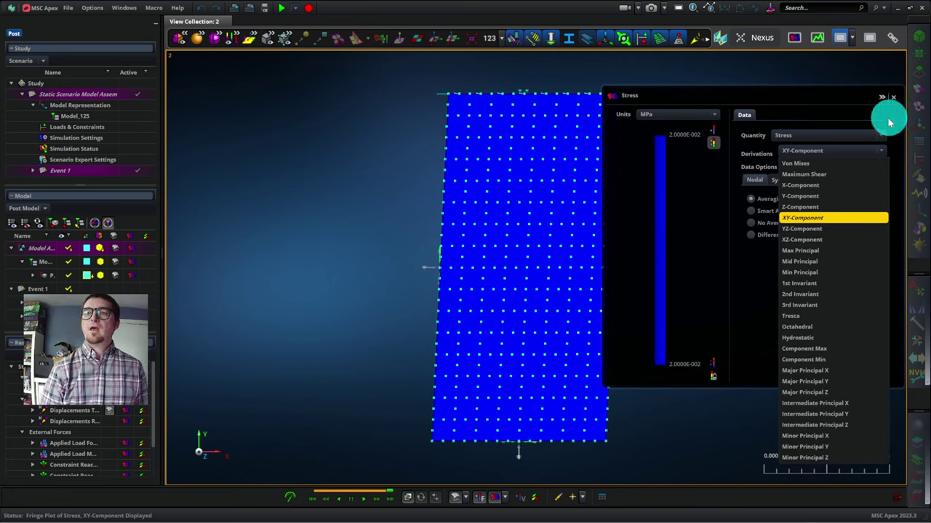
Switch the plotted result quantity from Stress to Displacements Translational
click(822, 137)
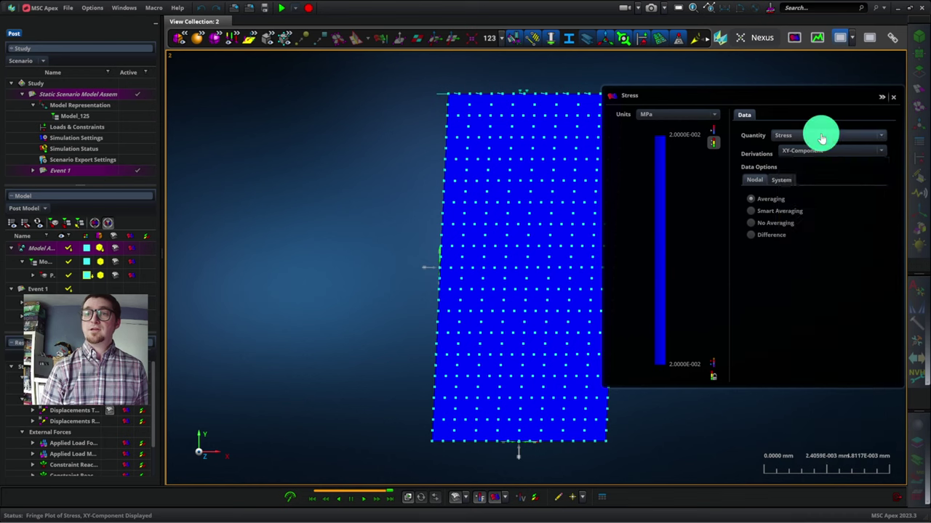
click(821, 136)
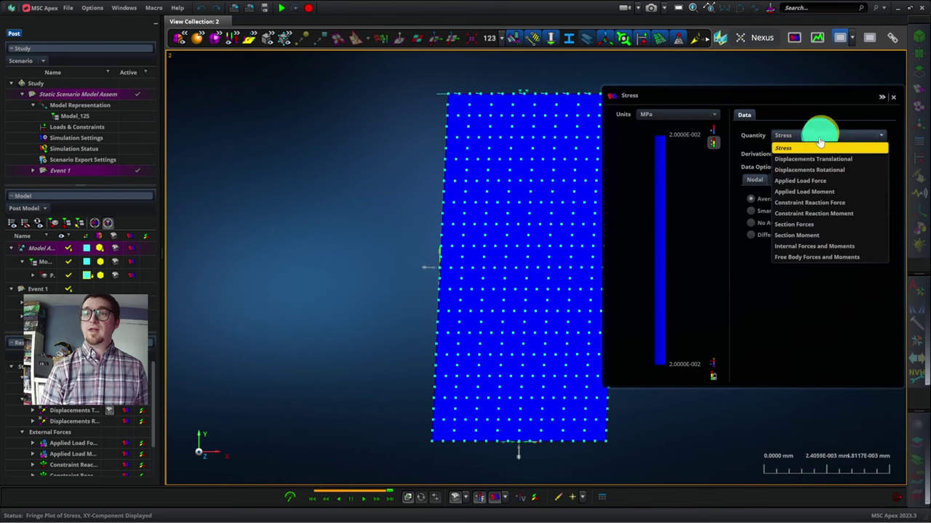
click(787, 160)
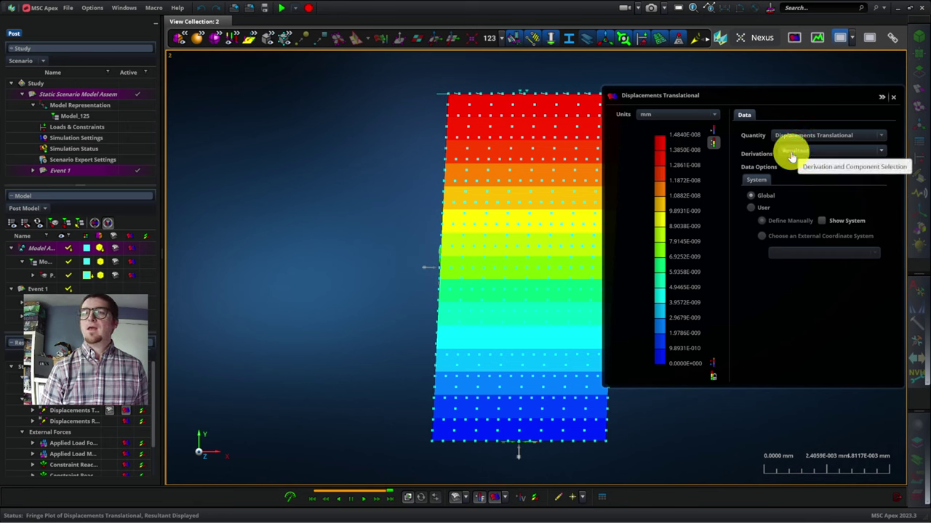
Plot the Y- and X-components of the translational displacements in turn, and switch the plotted result quantity back to Stress
click(791, 154)
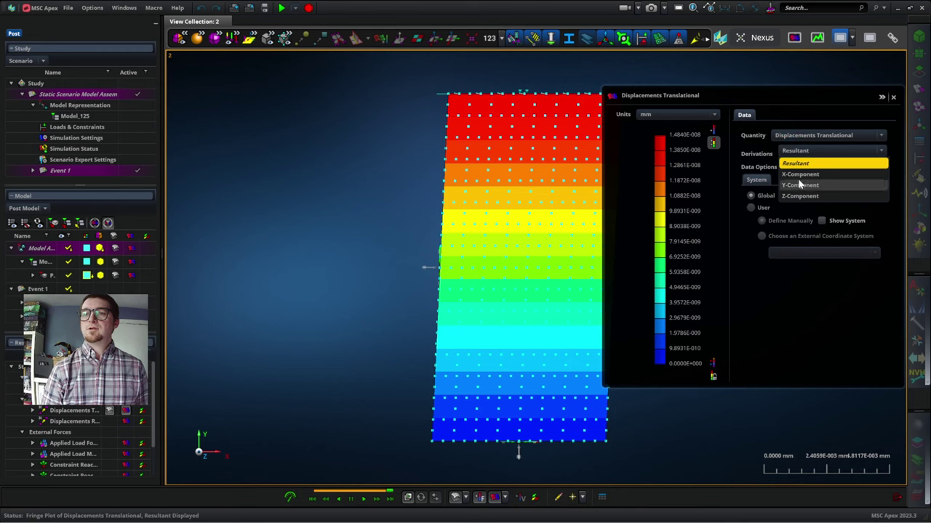
click(799, 186)
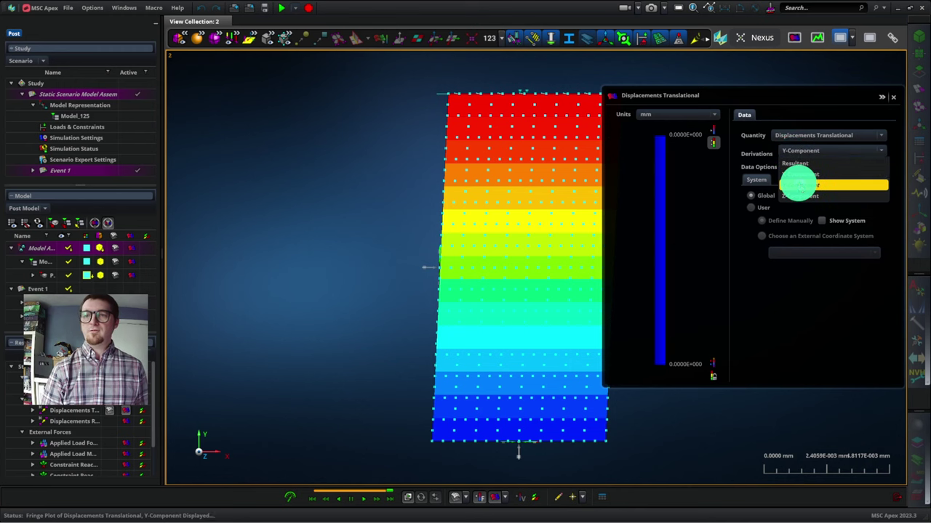
click(797, 174)
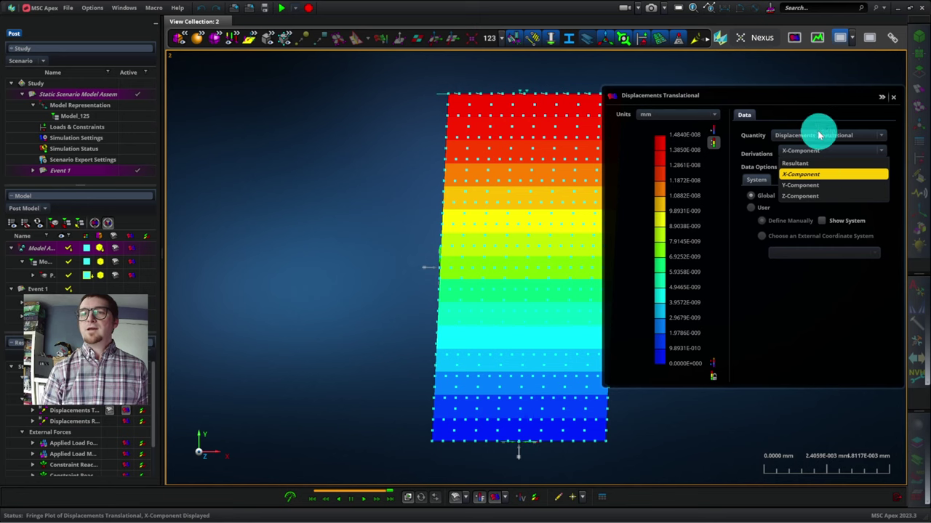
click(815, 137)
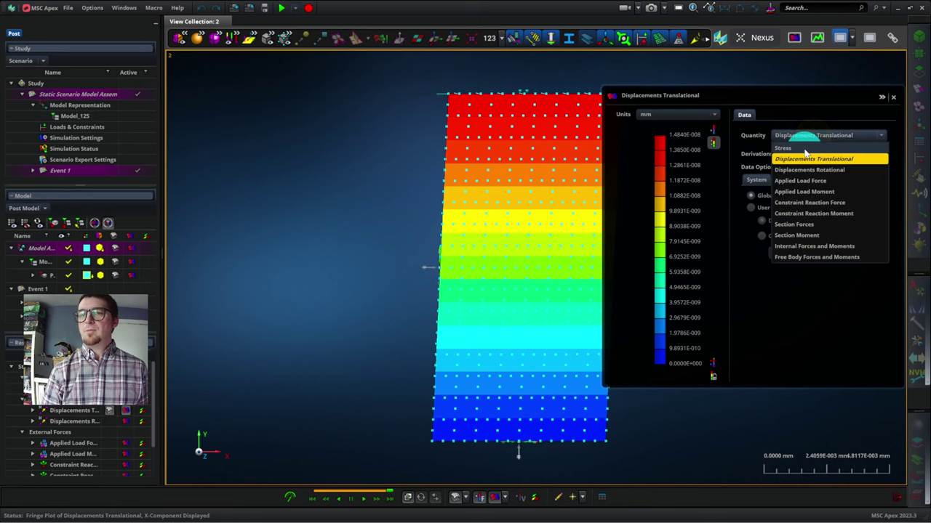
click(802, 147)
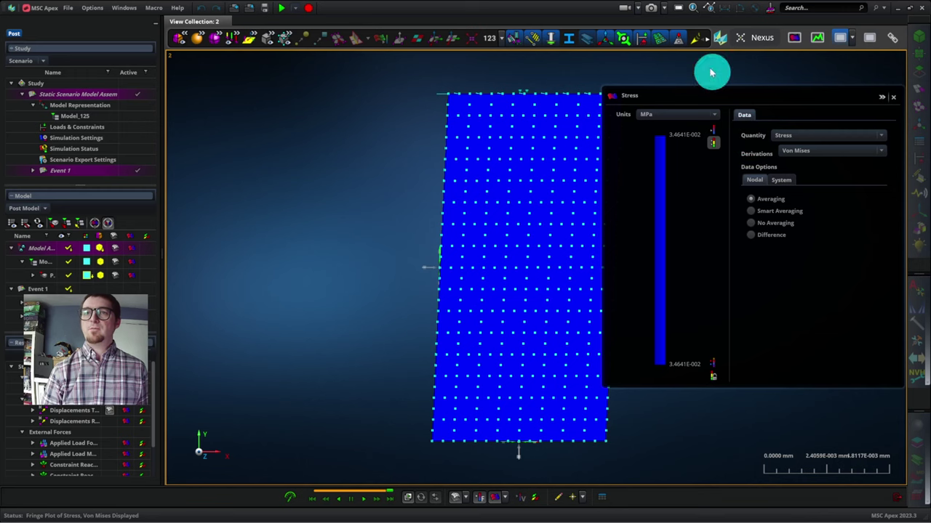
Probe the Von Mises stress fringe result at a node near the middle of the deformed block's upper edge
click(693, 10)
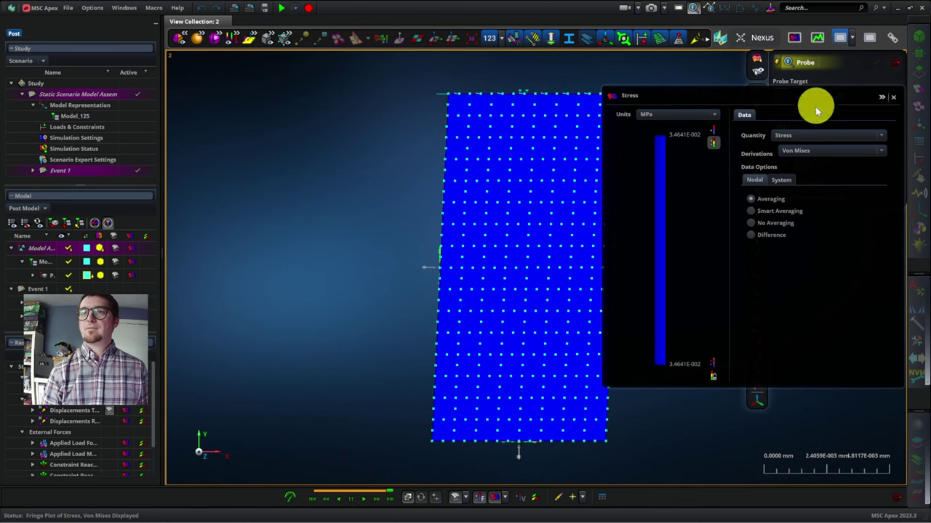
drag(635, 96, 633, 150)
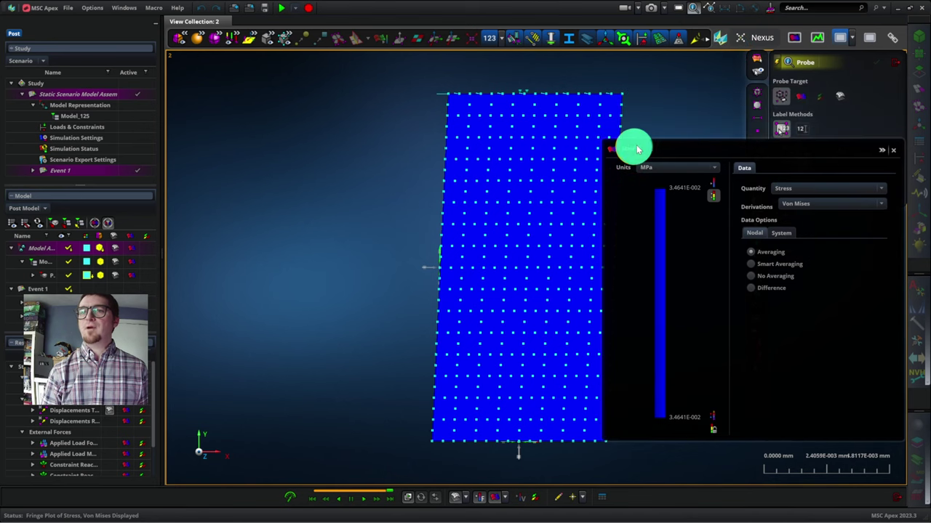
click(805, 99)
click(799, 99)
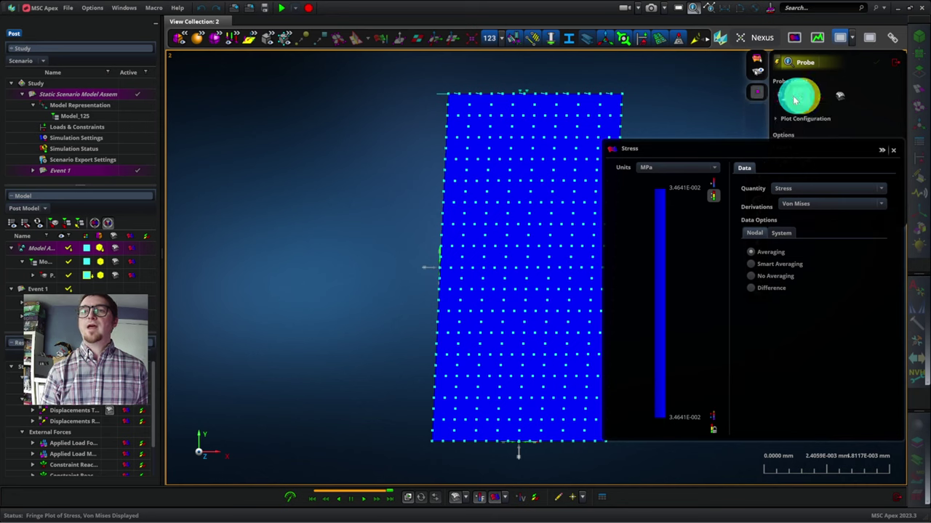
click(536, 97)
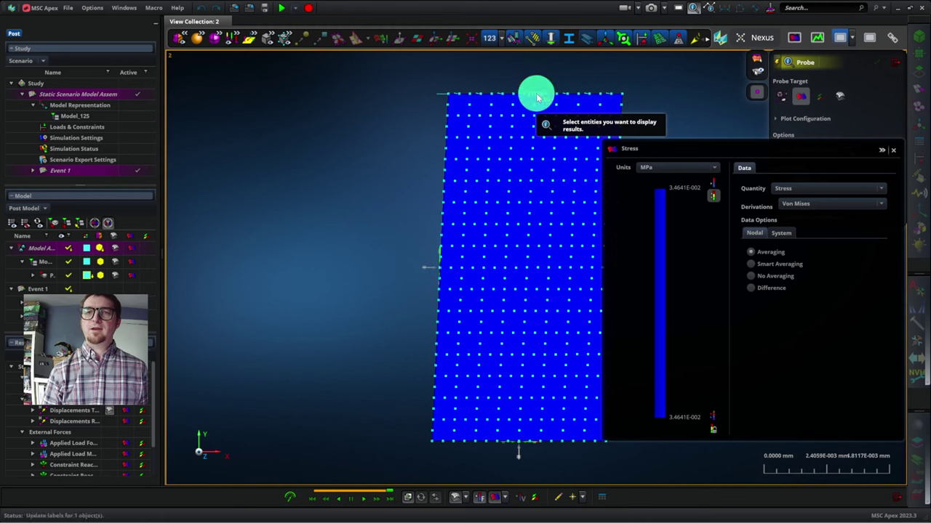
mouse_move(528, 95)
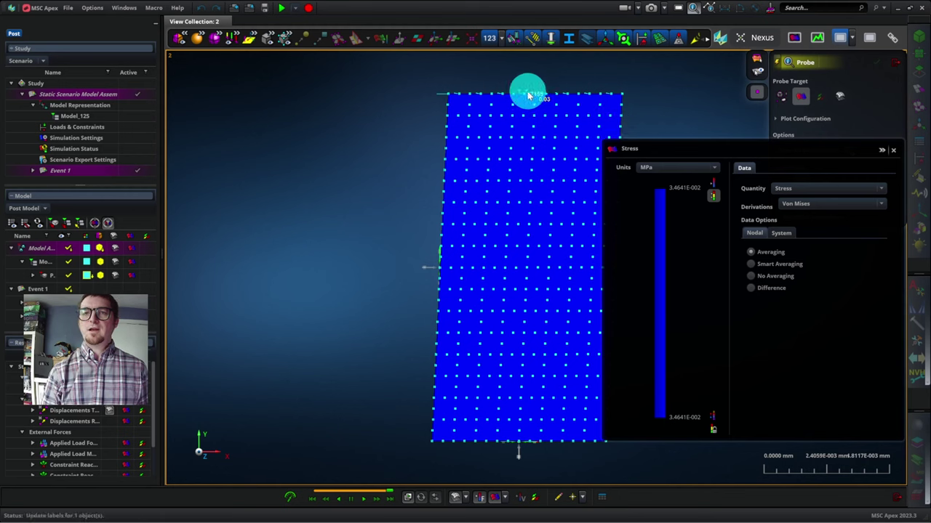